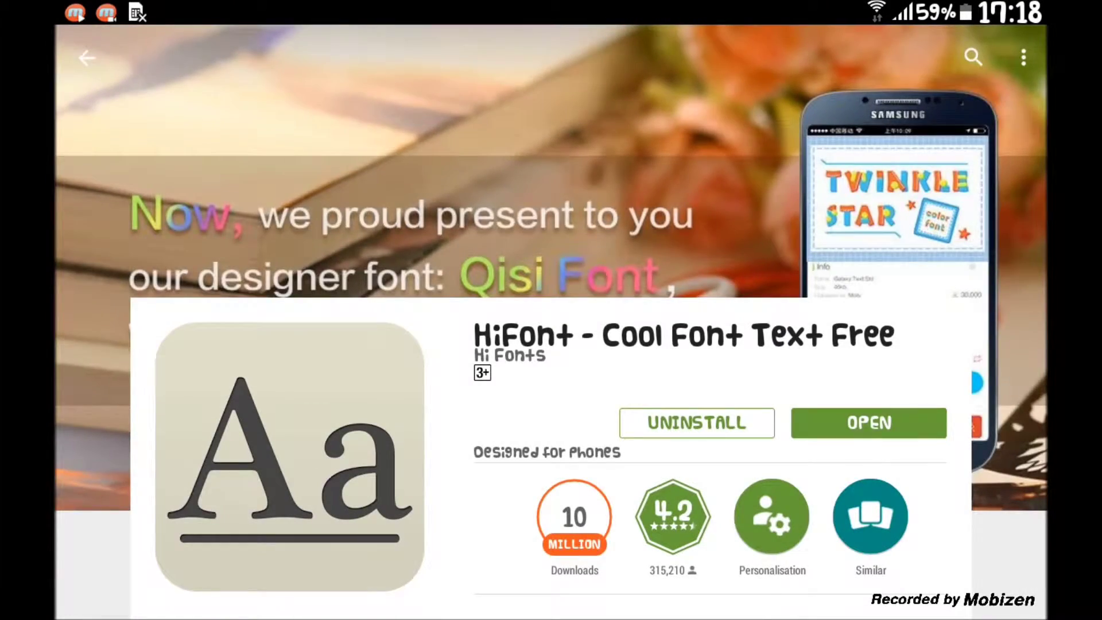
pyautogui.scroll(-2, 551, 431)
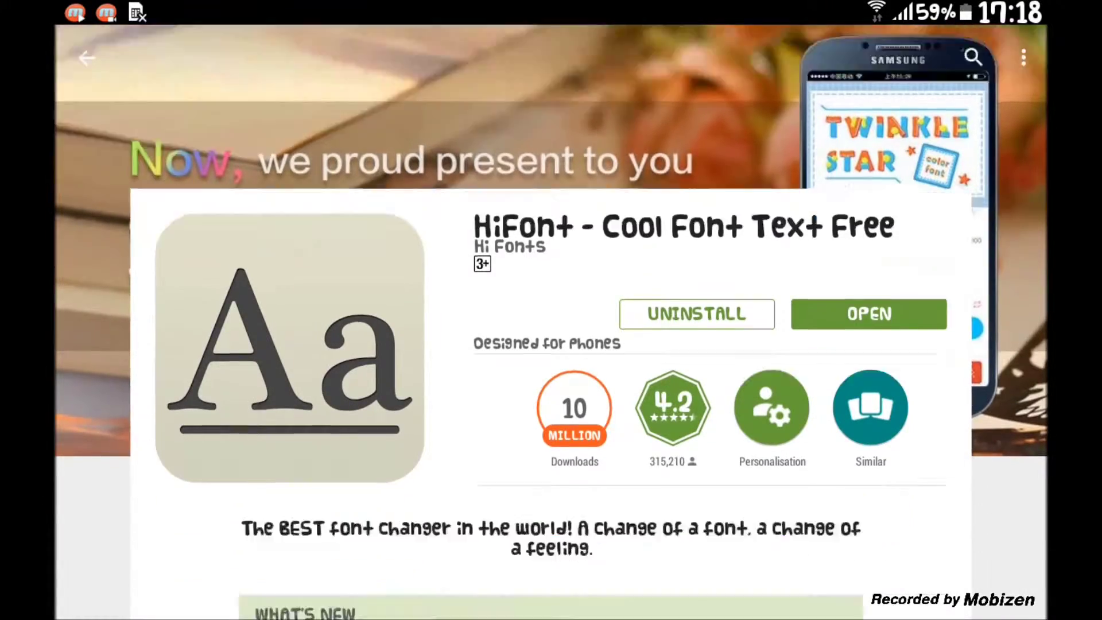
pyautogui.scroll(-1, 552, 430)
pyautogui.scroll(-1, 551, 431)
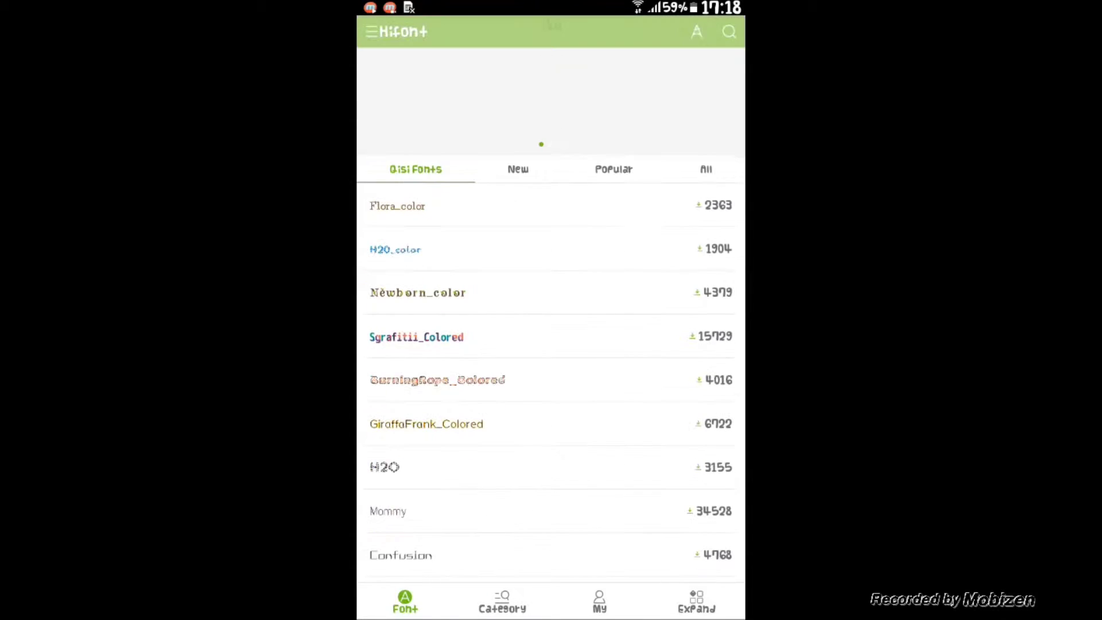
pyautogui.scroll(3, 551, 387)
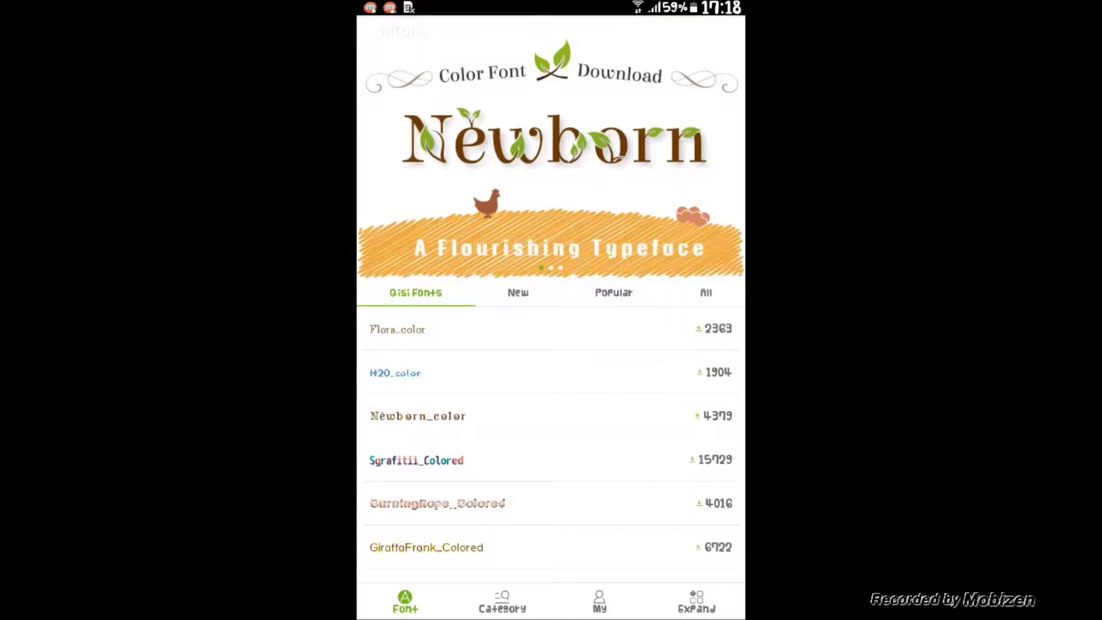
# Step: Browse HiFont's New and All font lists, then show the Popular list led by SweetIe
pyautogui.click(518, 292)
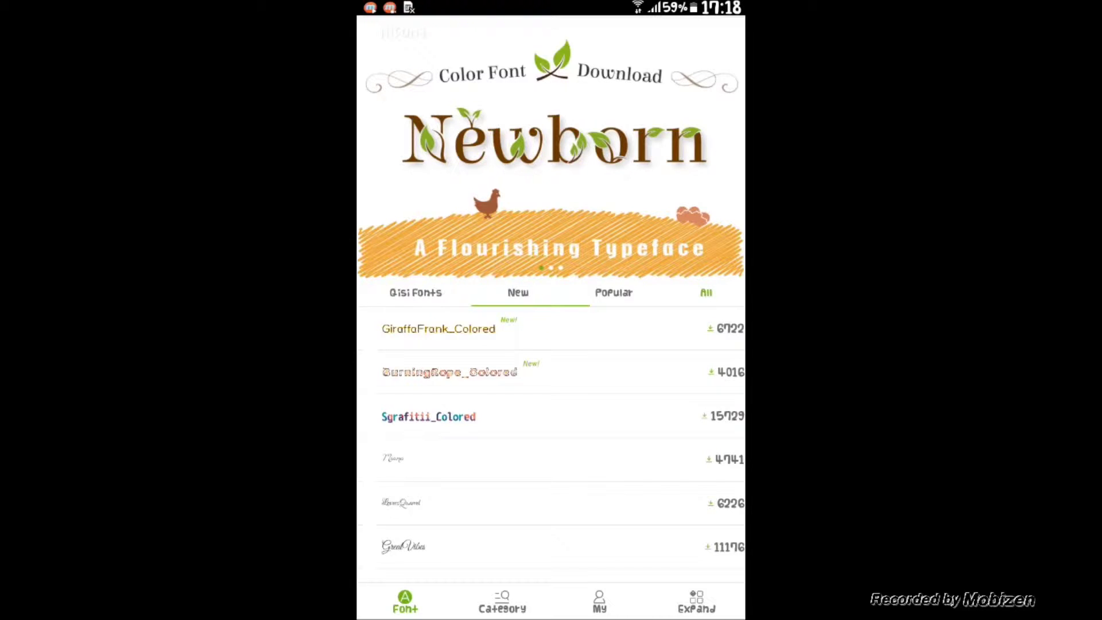
pyautogui.click(706, 292)
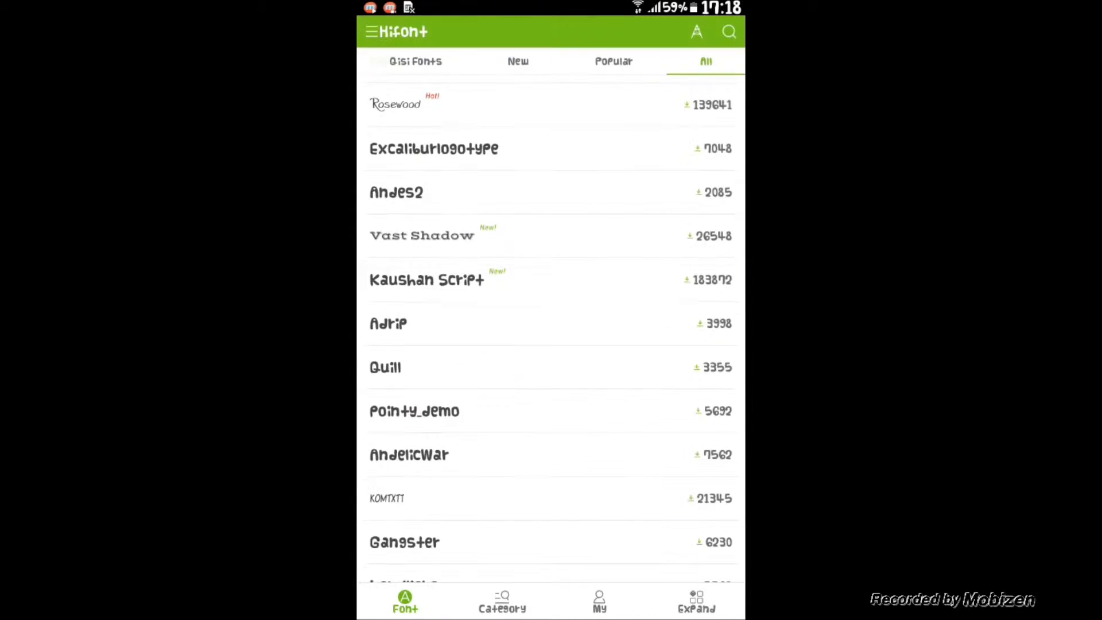
pyautogui.scroll(-2, 552, 344)
pyautogui.scroll(-2, 551, 345)
pyautogui.scroll(-2, 551, 344)
pyautogui.scroll(-3, 551, 345)
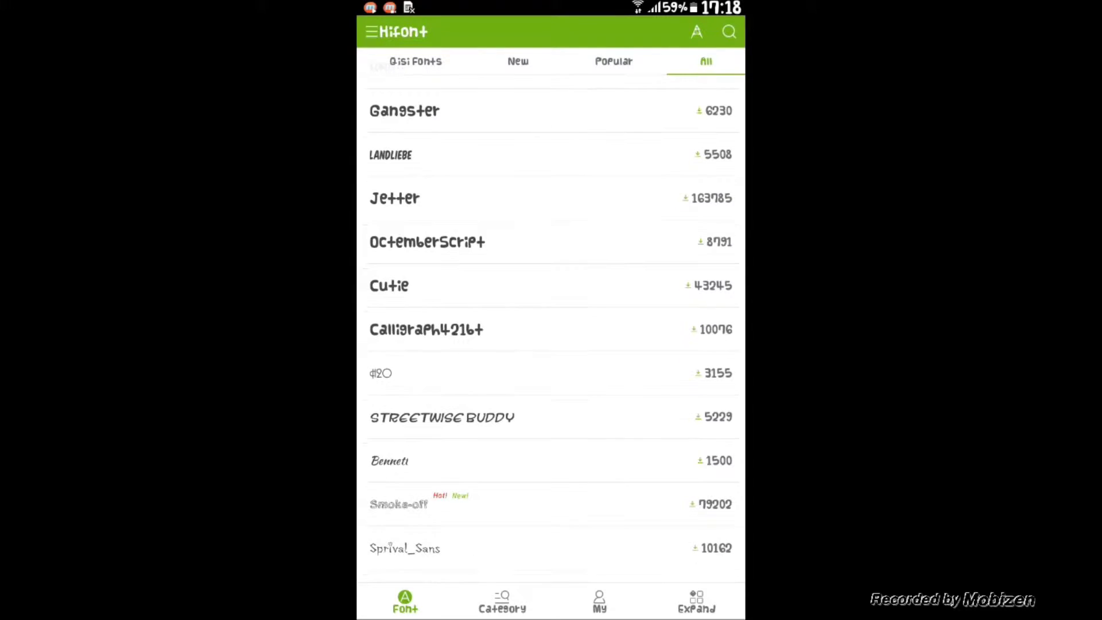
pyautogui.scroll(-1, 551, 345)
pyautogui.scroll(-1, 551, 345)
pyautogui.scroll(-1, 551, 345)
pyautogui.scroll(-2, 551, 344)
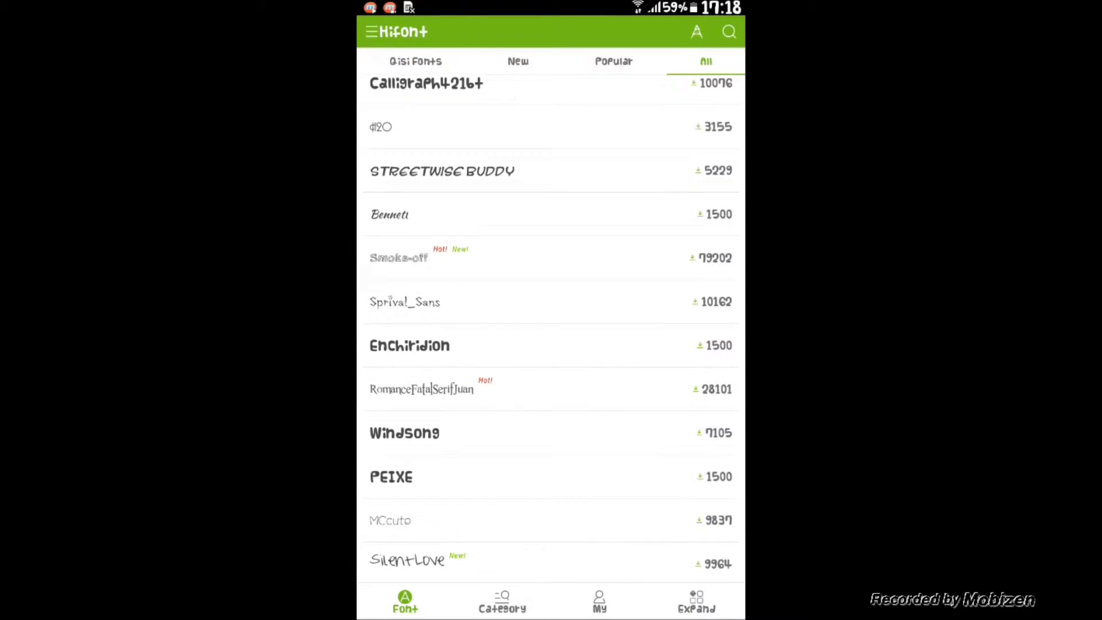
pyautogui.scroll(-2, 550, 344)
pyautogui.scroll(-1, 552, 345)
pyautogui.scroll(-1, 551, 327)
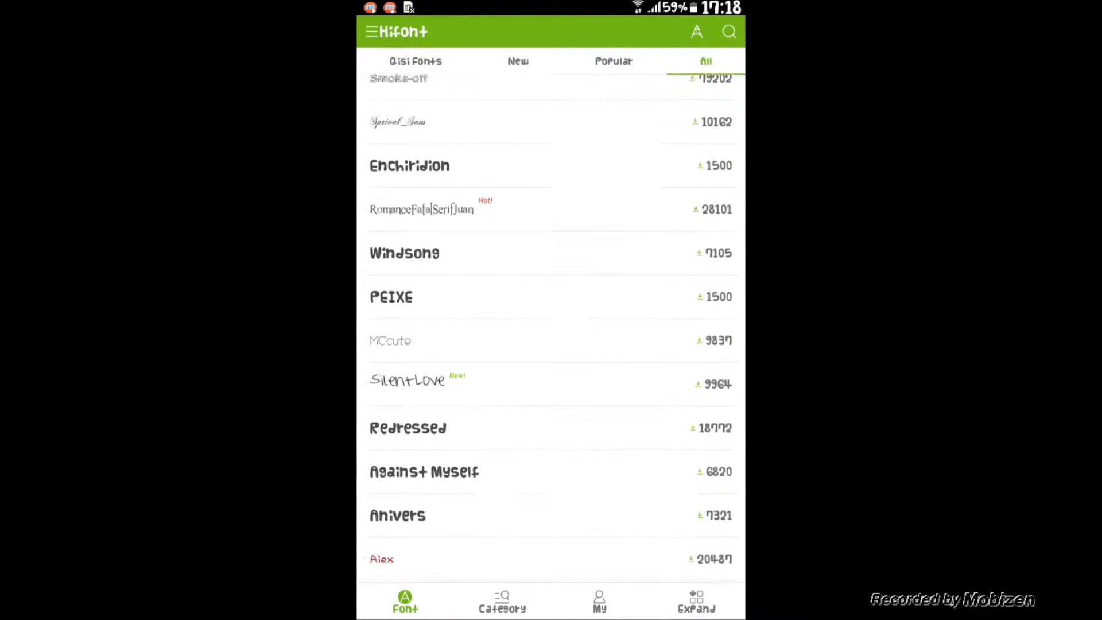
pyautogui.scroll(1, 551, 327)
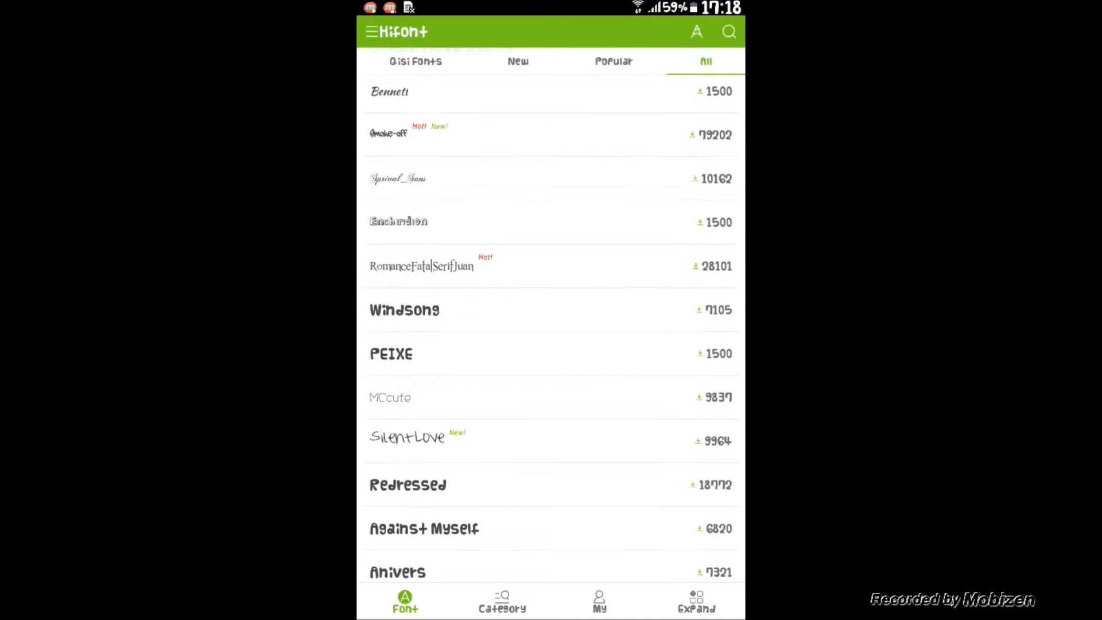
pyautogui.click(613, 61)
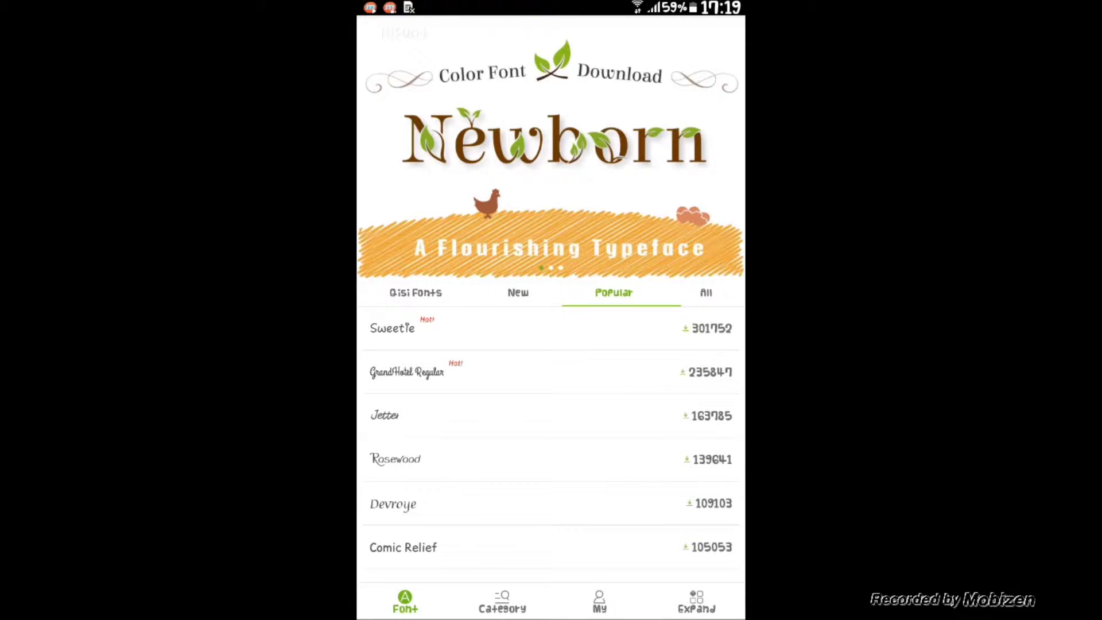
# Step: Open GrandHotel Regular from the Popular list to download and preview it
pyautogui.click(448, 372)
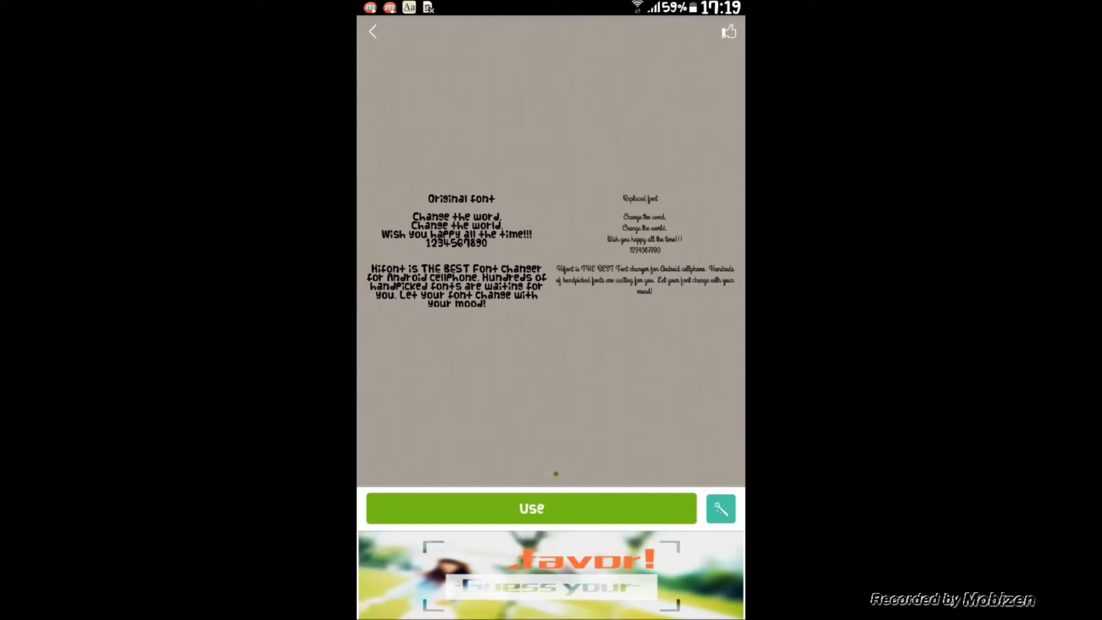
# Step: Apply GrandHotel Regular, approve its package install, and return to the home screen
pyautogui.click(531, 508)
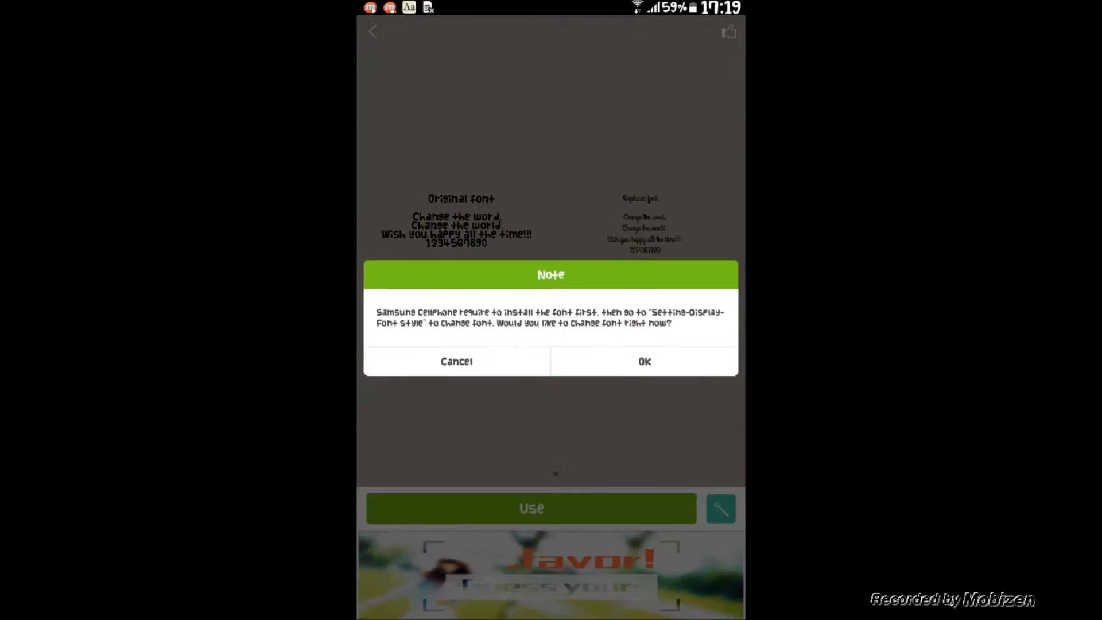
pyautogui.click(645, 361)
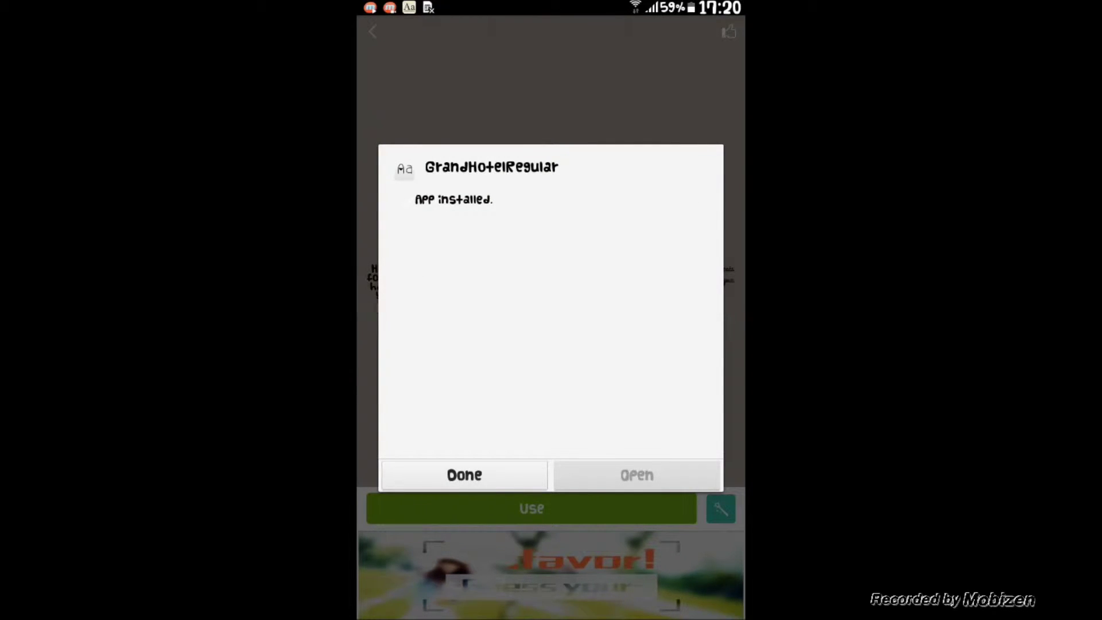
pyautogui.click(463, 475)
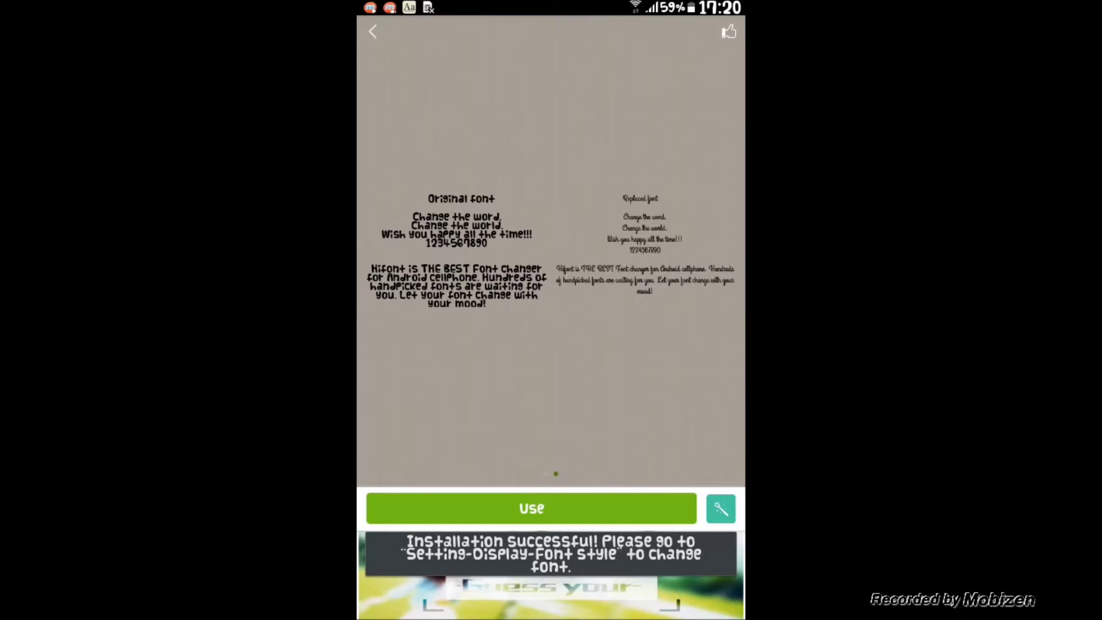
pyautogui.press('Home')
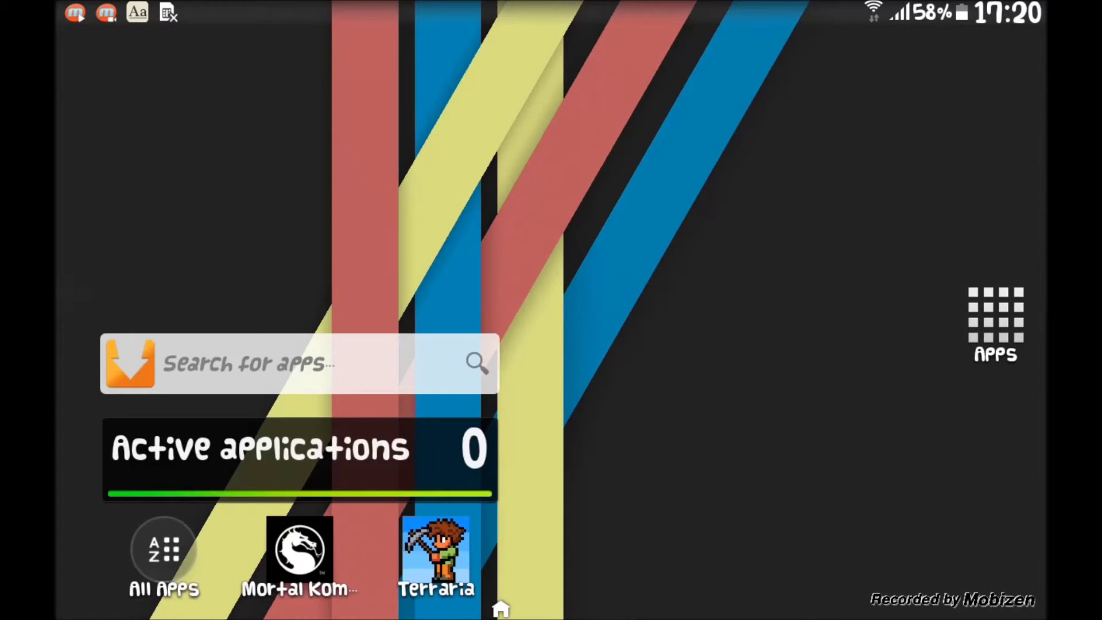
# Step: Launch Settings from the notification shade gear, landing on the Wi-Fi network list
pyautogui.click(995, 323)
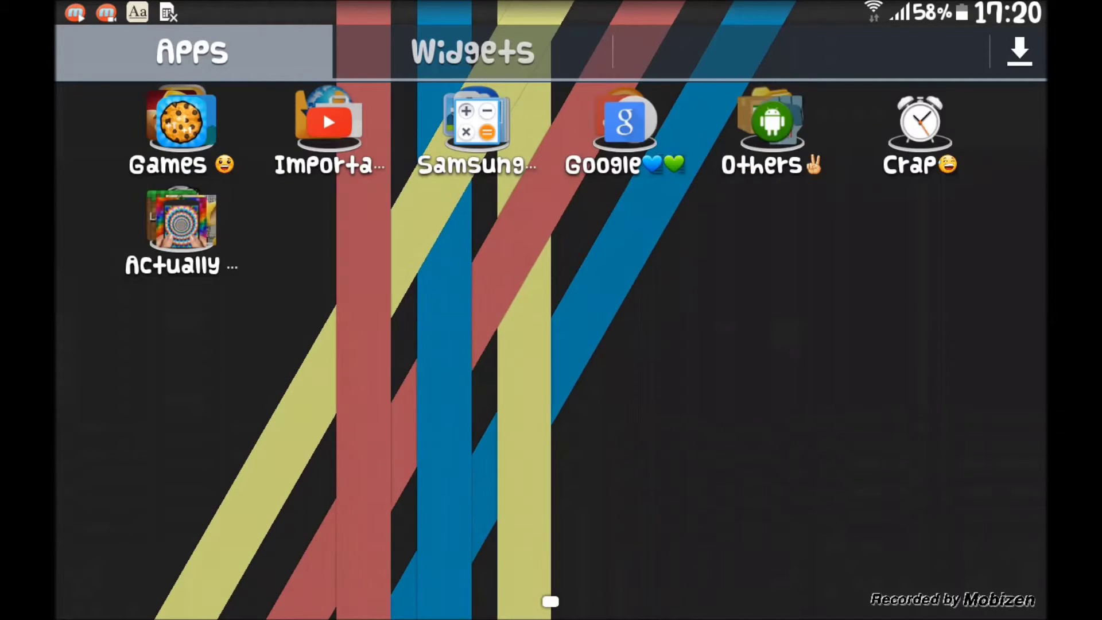
pyautogui.moveTo(550, 4); pyautogui.dragTo(552, 431)
pyautogui.moveTo(551, 603); pyautogui.dragTo(551, 101)
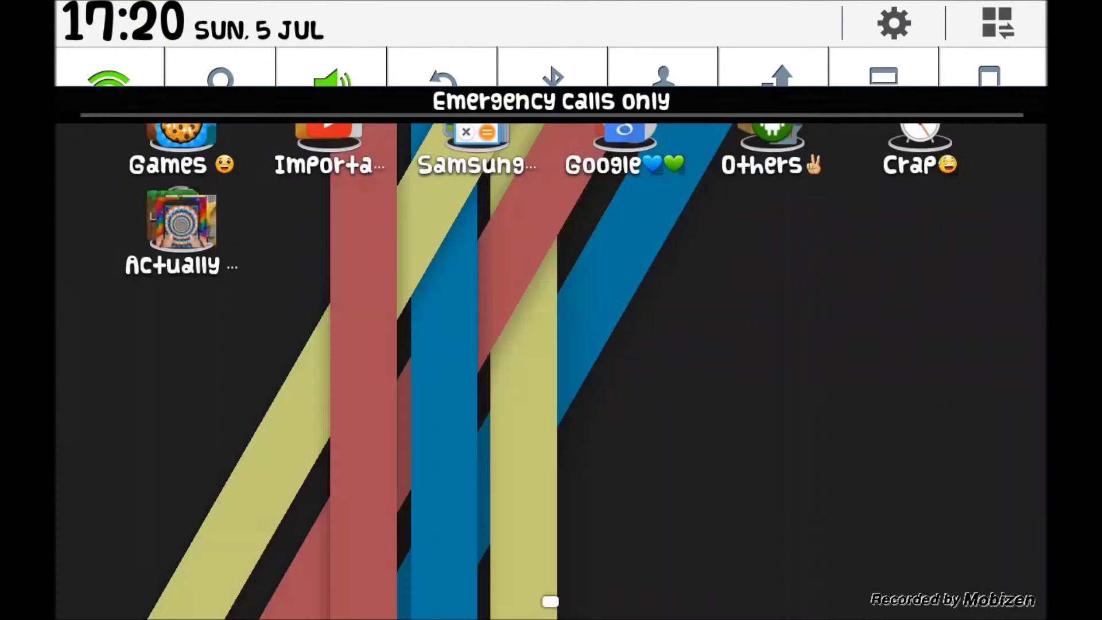
pyautogui.click(893, 23)
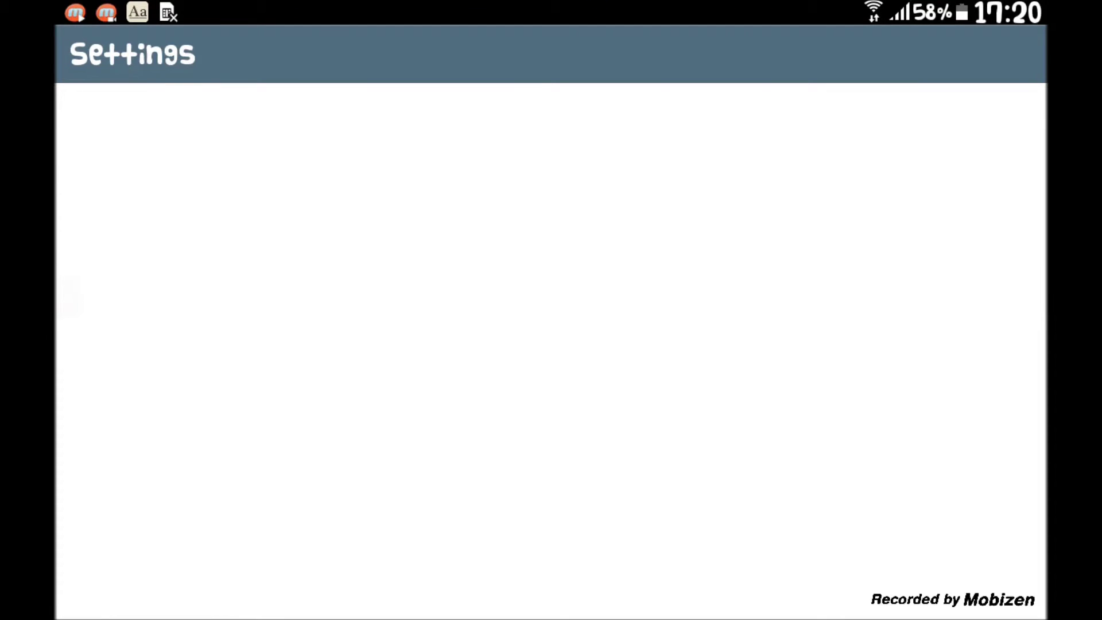
pyautogui.moveTo(552, 4); pyautogui.dragTo(551, 95)
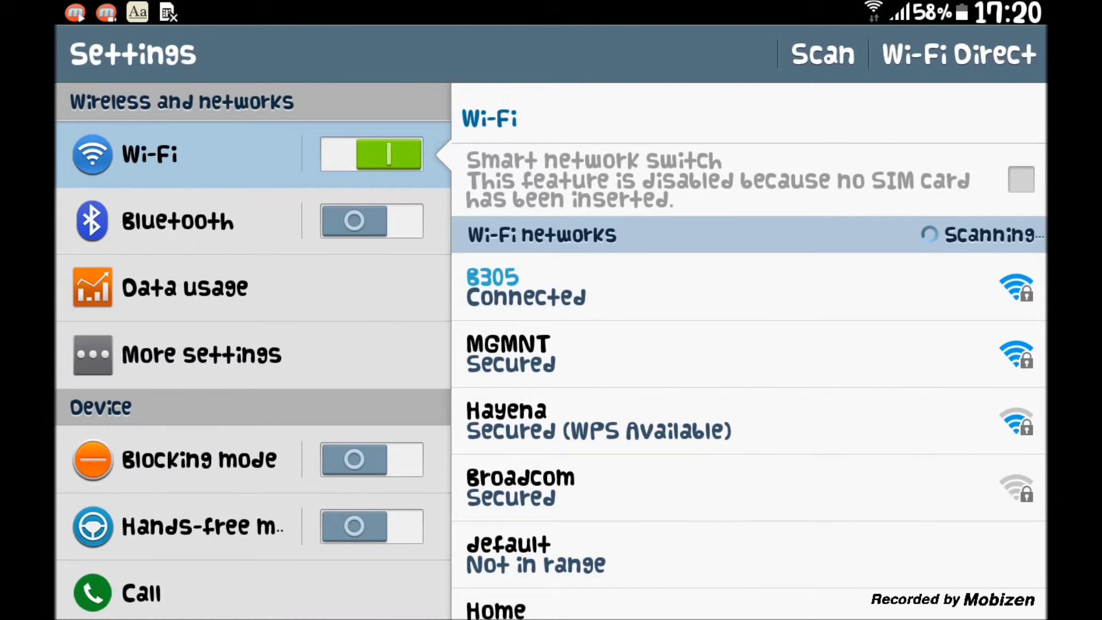
pyautogui.scroll(-3, 252, 345)
pyautogui.scroll(-10, 253, 345)
pyautogui.scroll(-8, 252, 345)
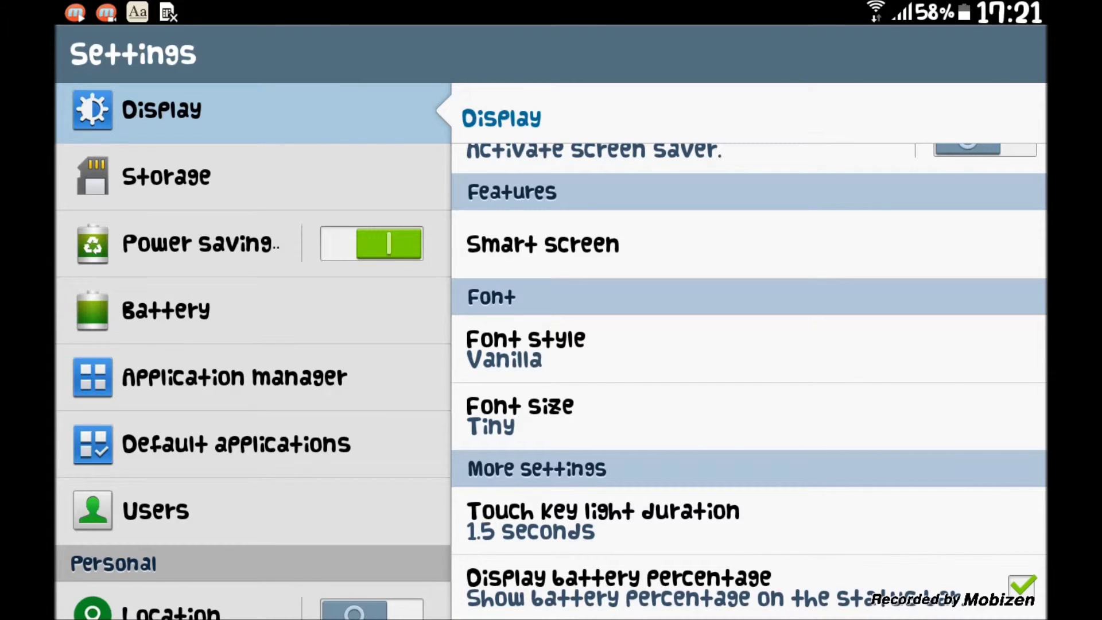
# Step: Choose GrandHotelRegular in the Select font dialog and confirm applying it with Yes
pyautogui.click(525, 348)
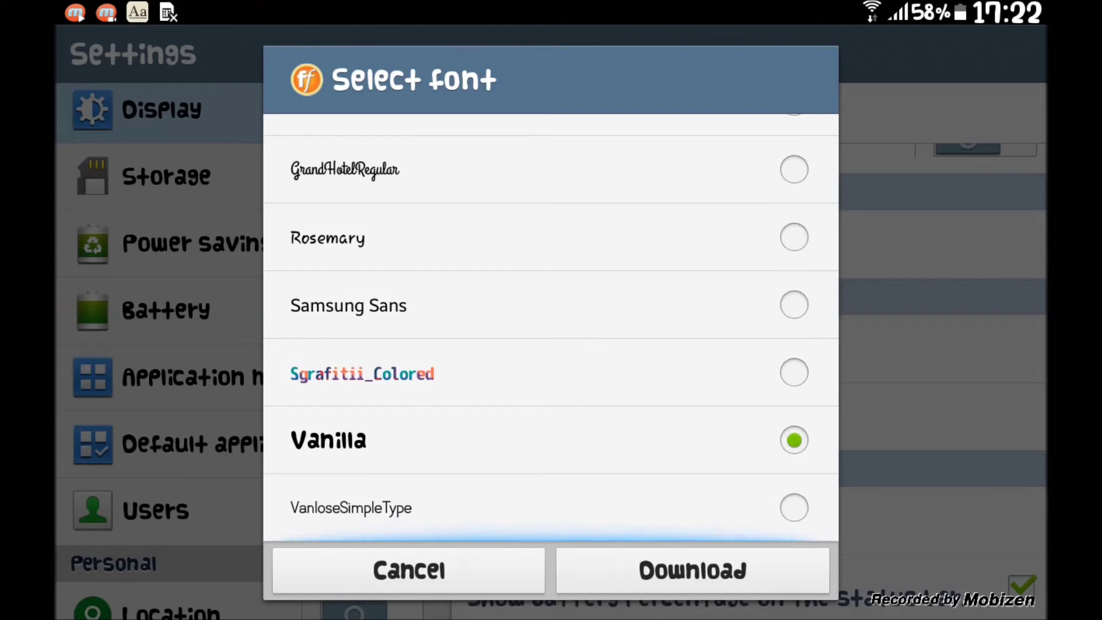
pyautogui.click(517, 240)
pyautogui.moveTo(517, 241); pyautogui.dragTo(516, 418)
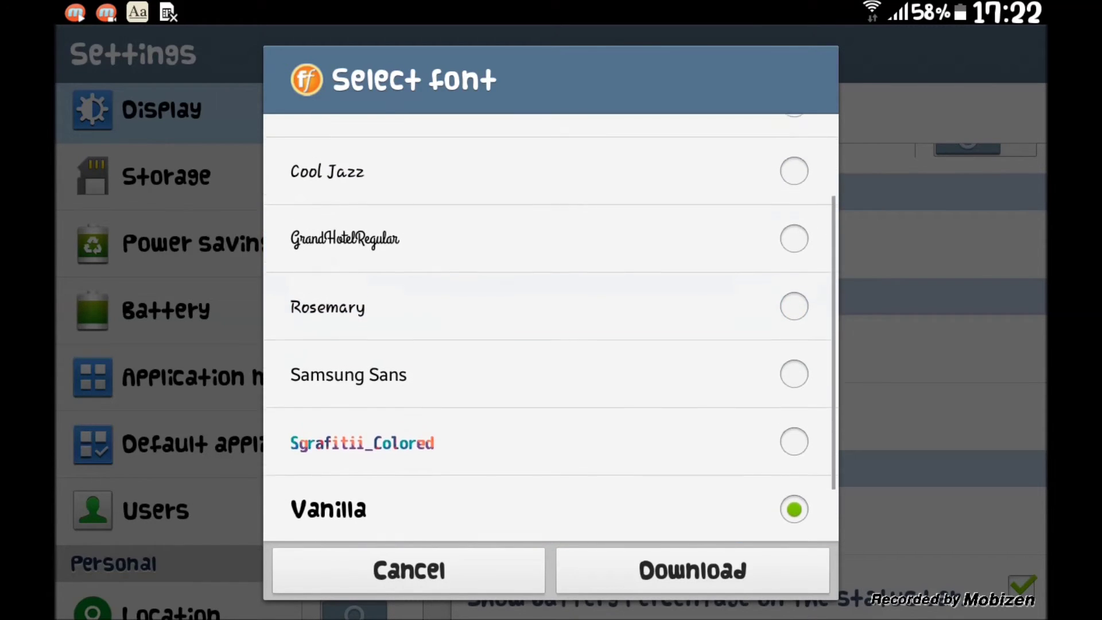
pyautogui.click(517, 350)
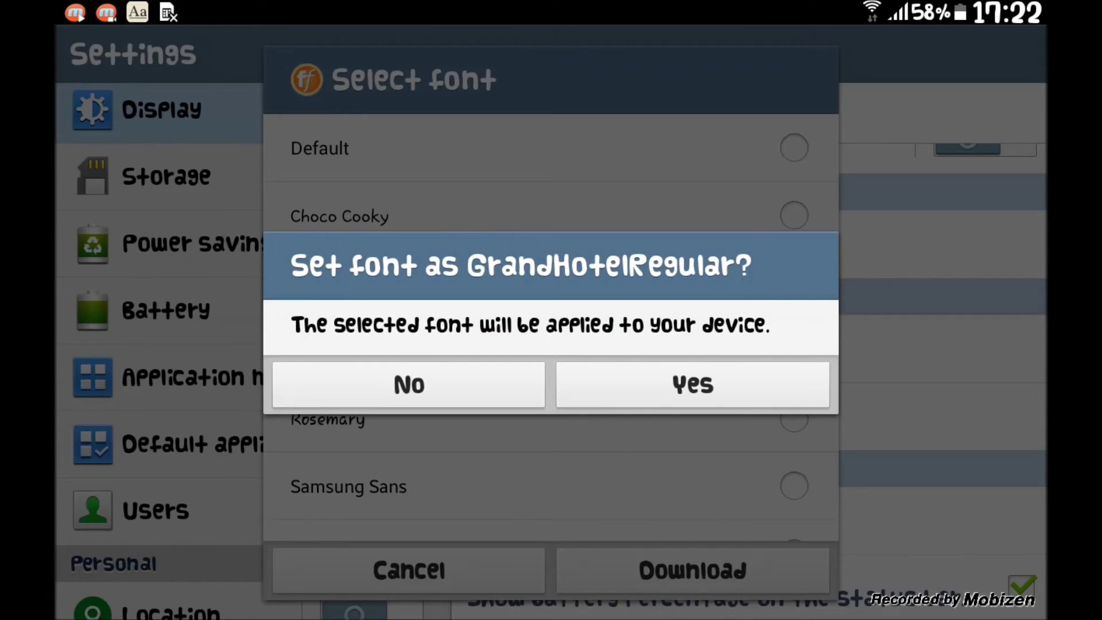
pyautogui.click(693, 384)
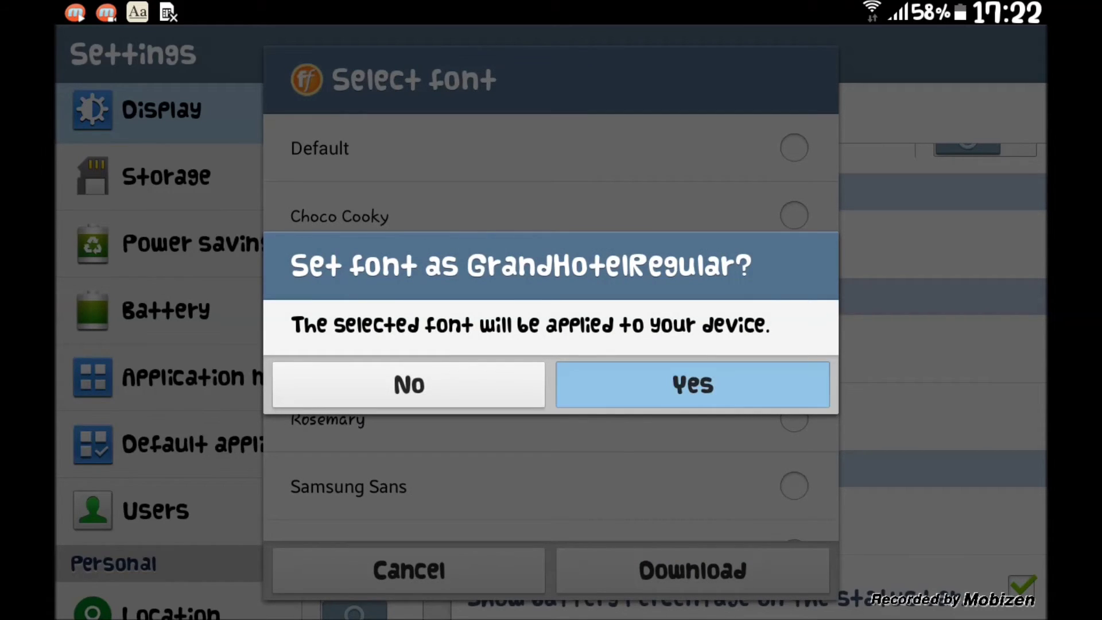